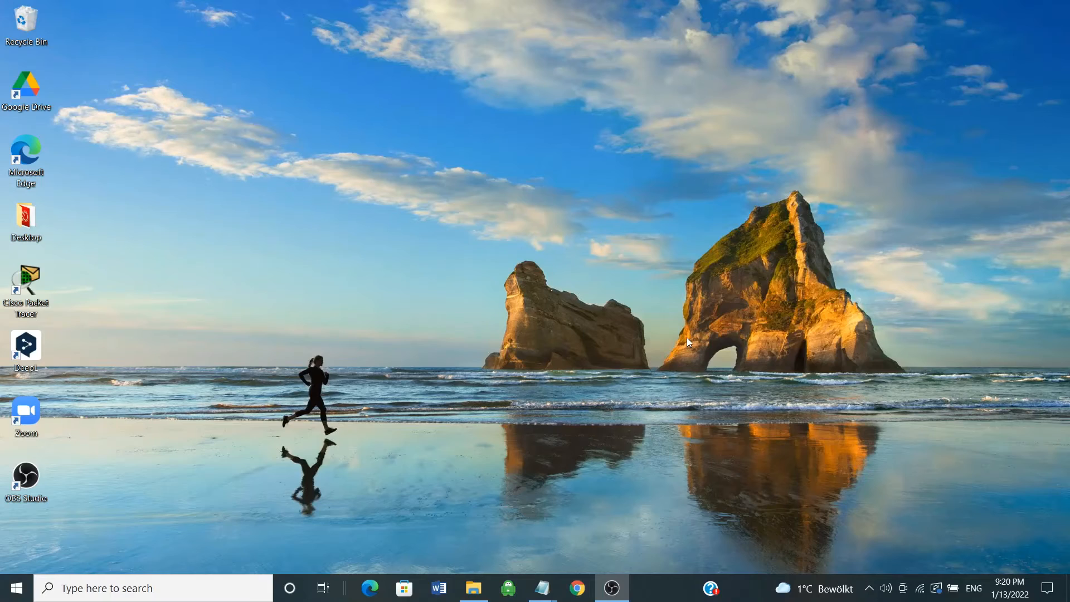
# Open Chrome, search Google for "virtualbox download" and open the "Downloads – Oracle VM VirtualBox" page
pyautogui.click(578, 589)
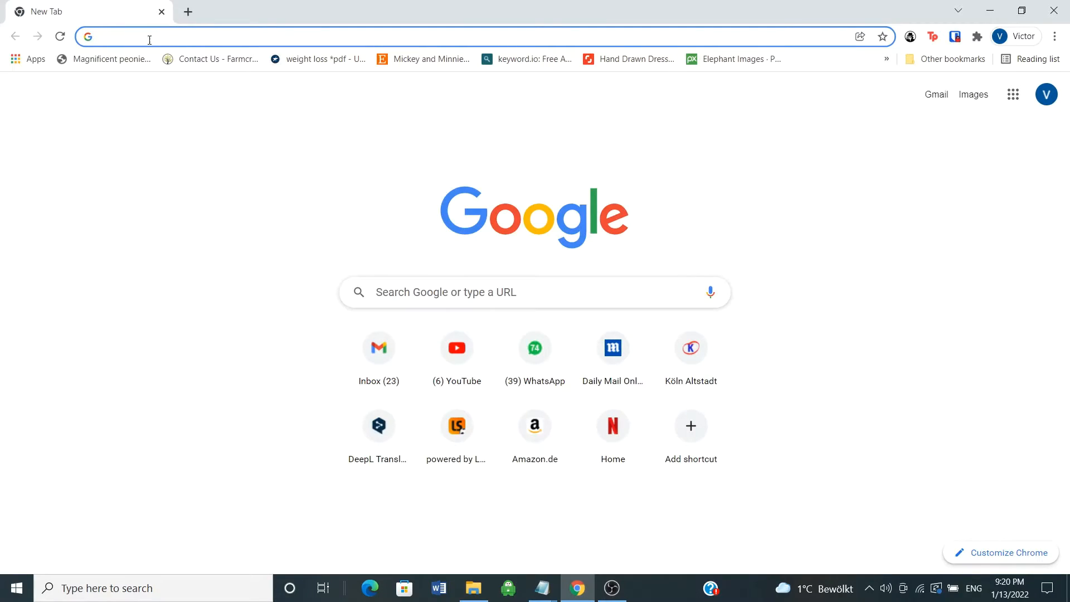
pyautogui.click(159, 38)
pyautogui.write('virtual')
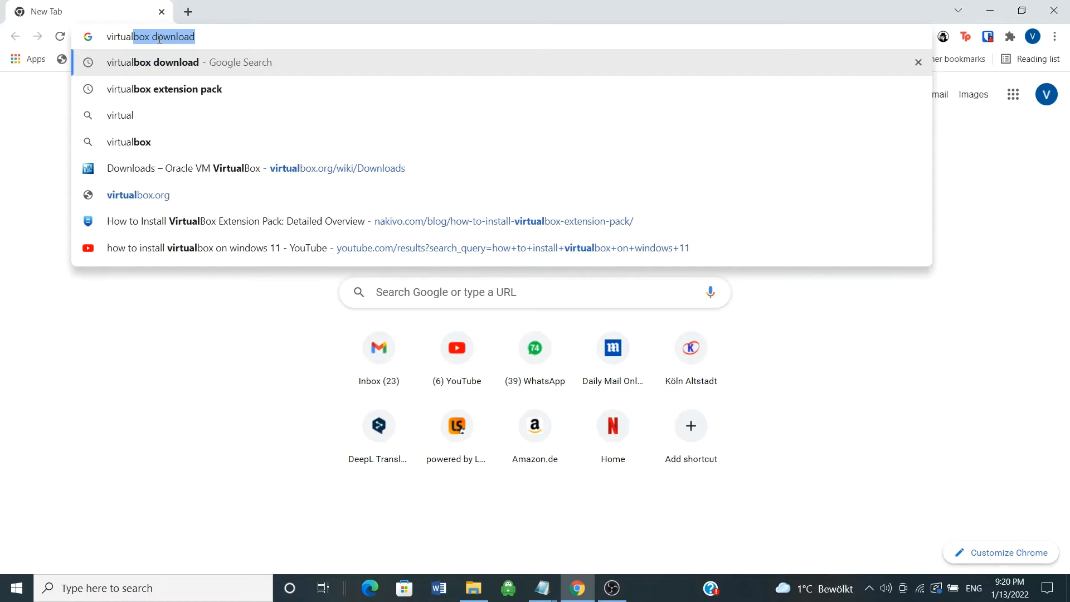
pyautogui.press('BackSpace')
pyautogui.write('box download')
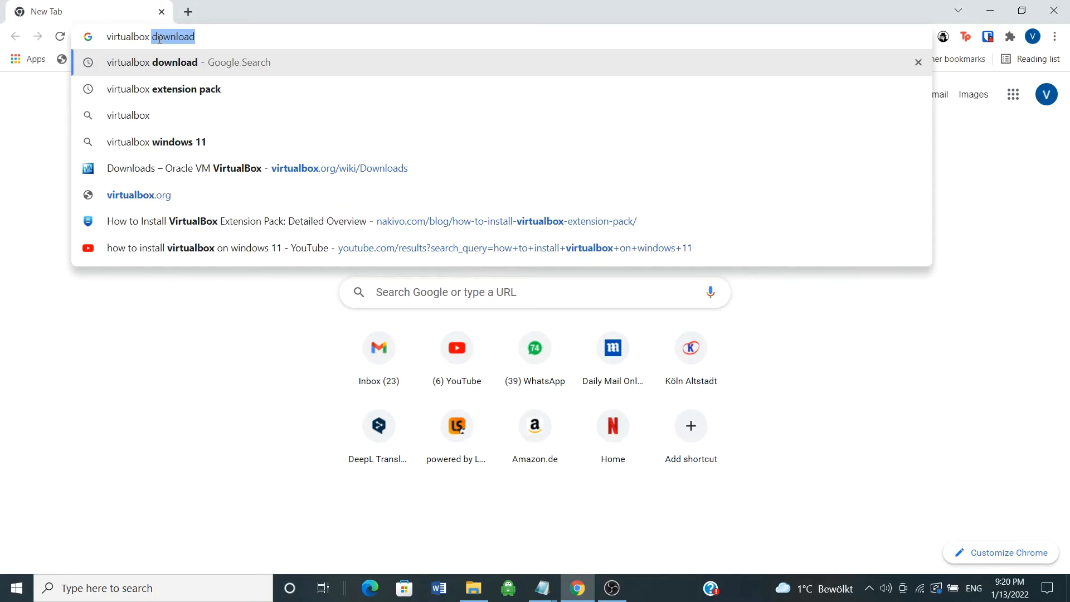
pyautogui.press('Return')
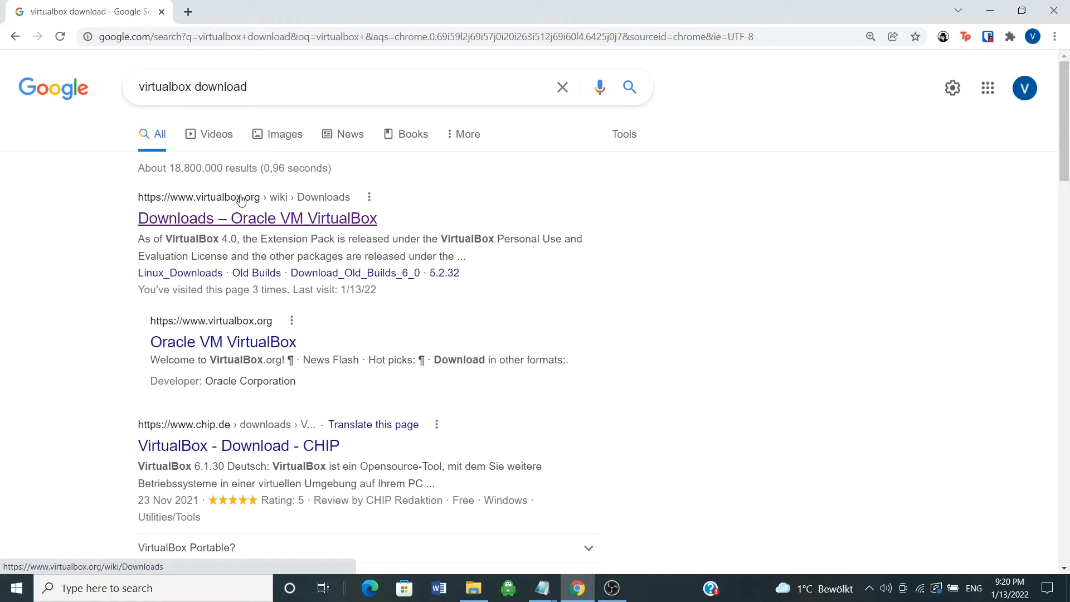
pyautogui.click(268, 225)
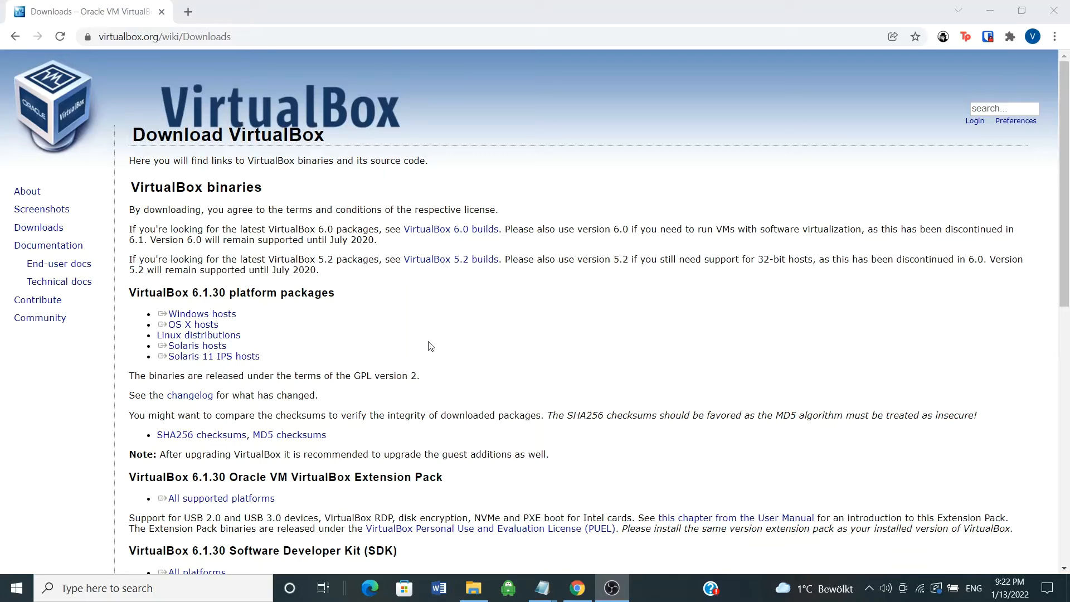
# Download the VirtualBox 6.1.30 platform package for Windows hosts
pyautogui.click(230, 315)
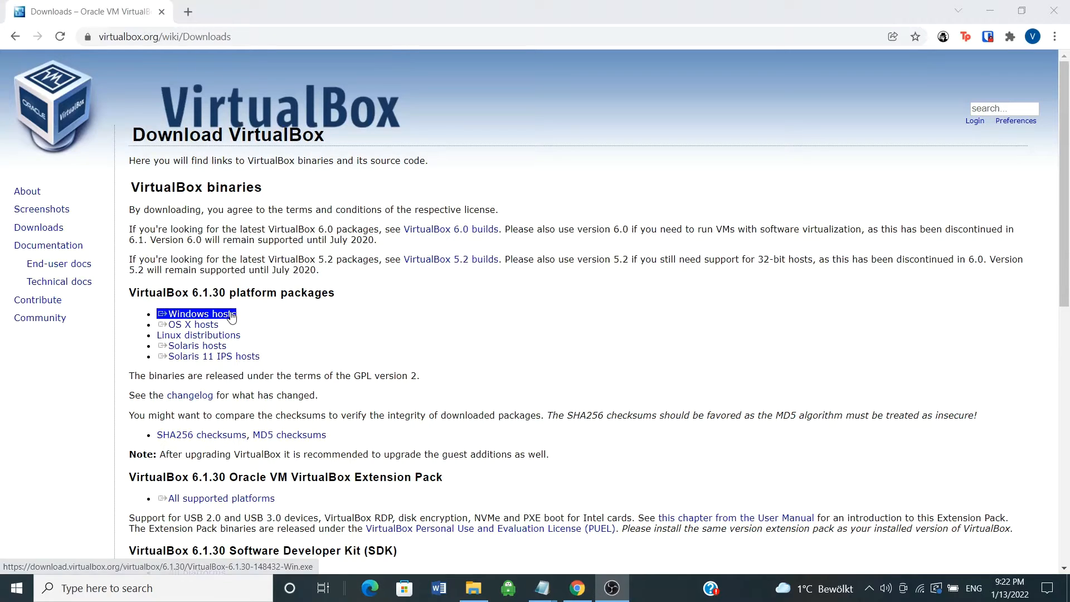
pyautogui.click(217, 328)
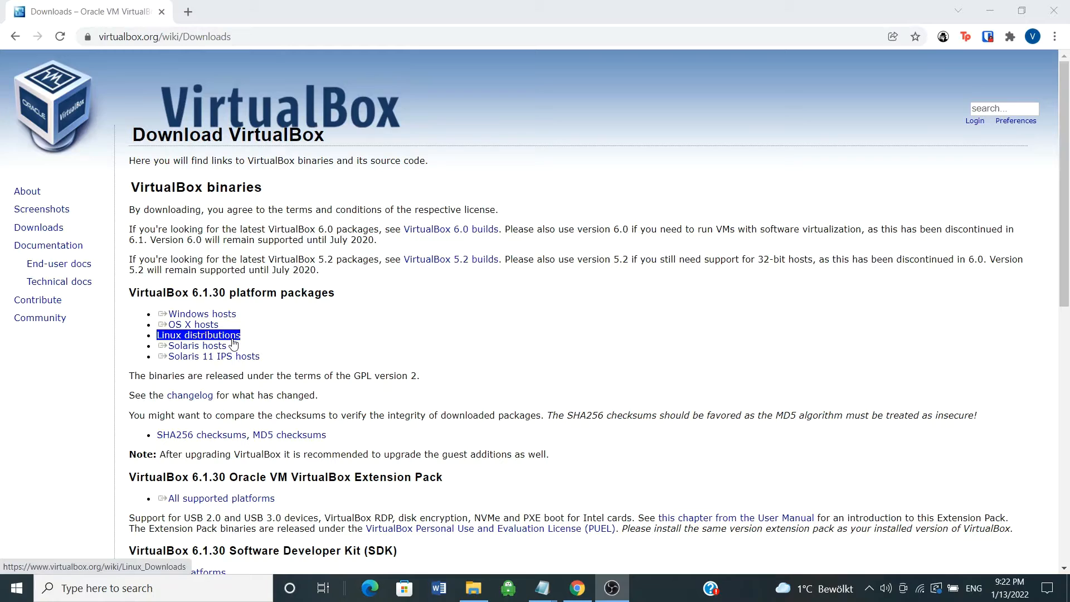
pyautogui.click(210, 317)
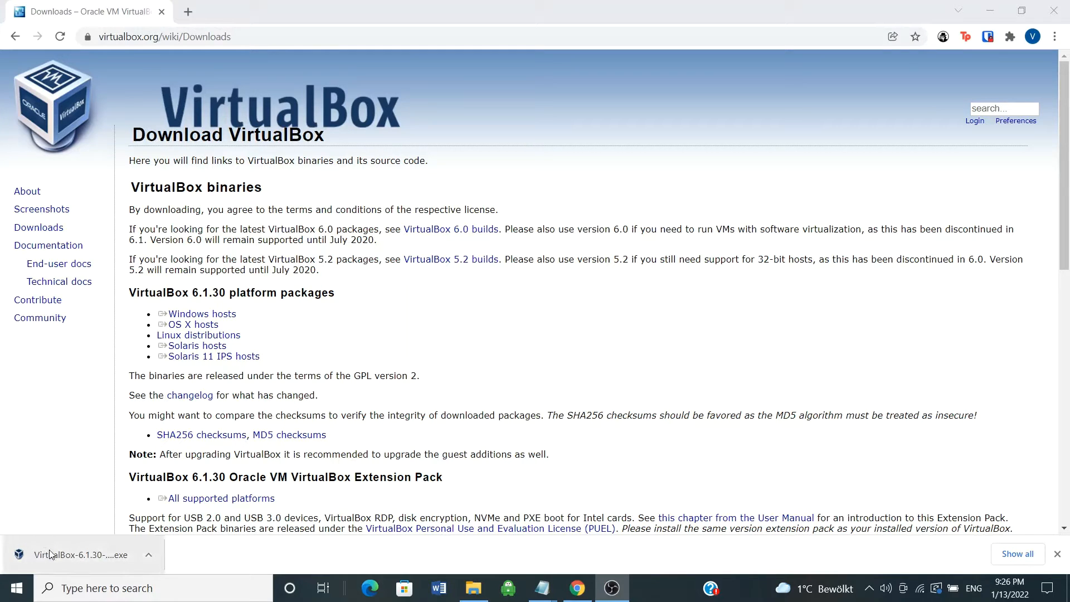
# Run the downloaded installer to install VirtualBox 6.1.30 with the default features, location and shortcuts, and start it when setup finishes
pyautogui.click(49, 551)
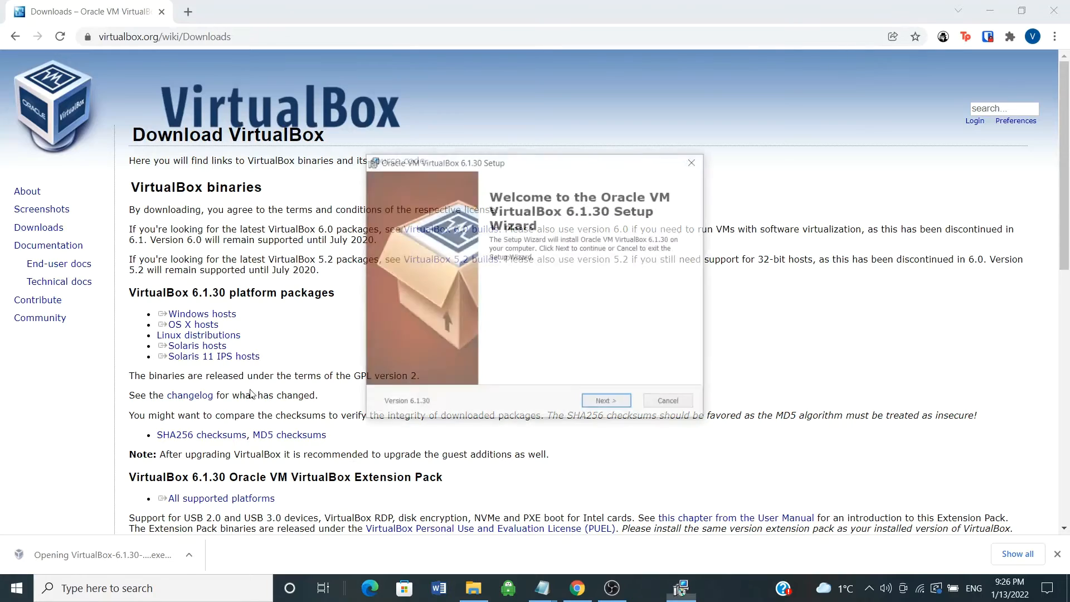
pyautogui.click(609, 405)
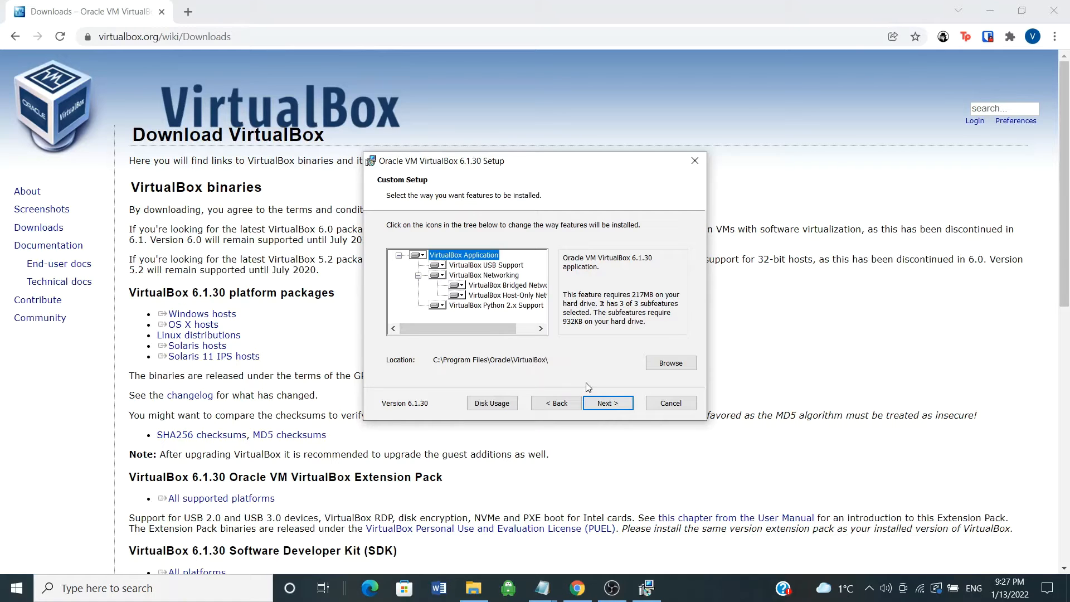
pyautogui.click(605, 405)
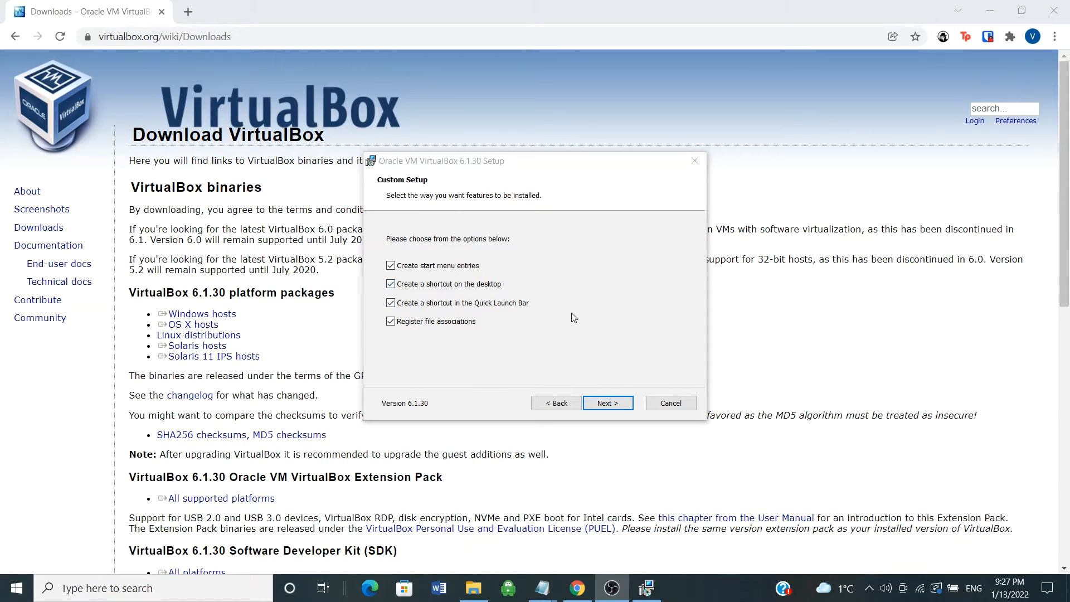
pyautogui.click(608, 403)
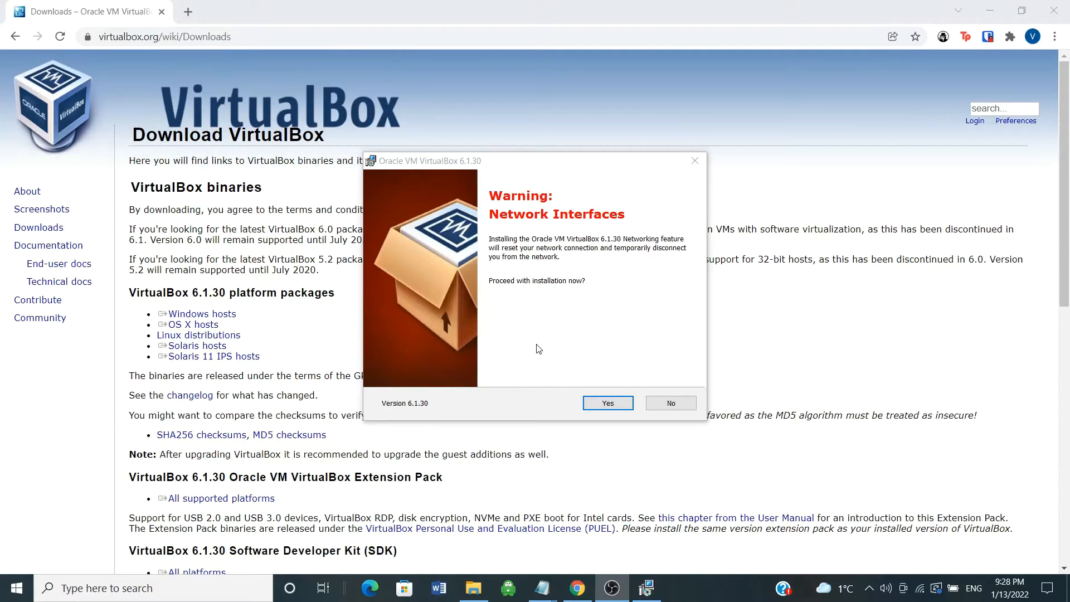
pyautogui.click(625, 406)
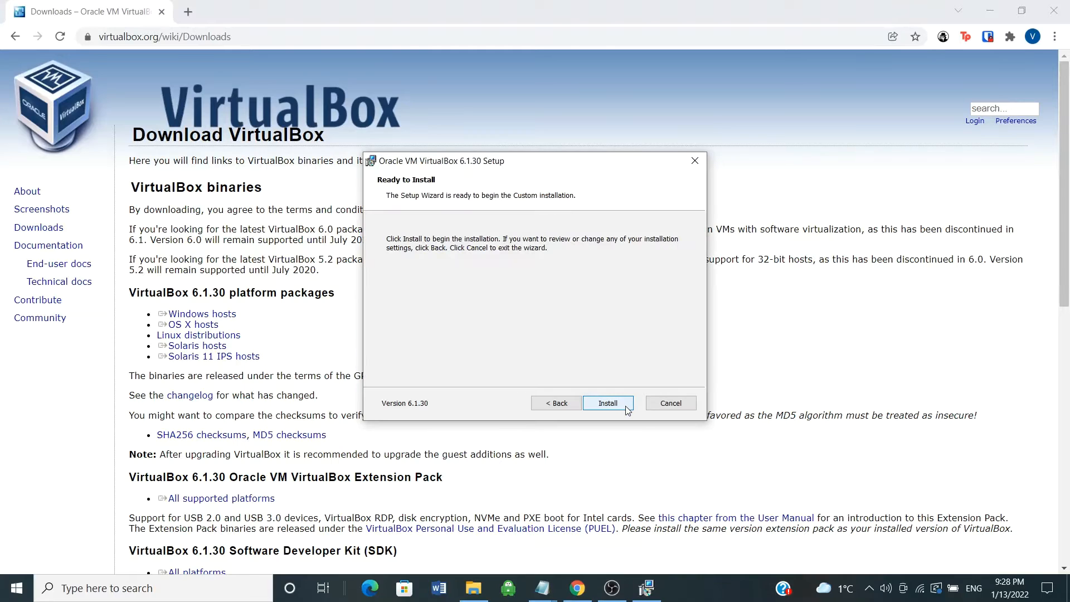
pyautogui.click(626, 406)
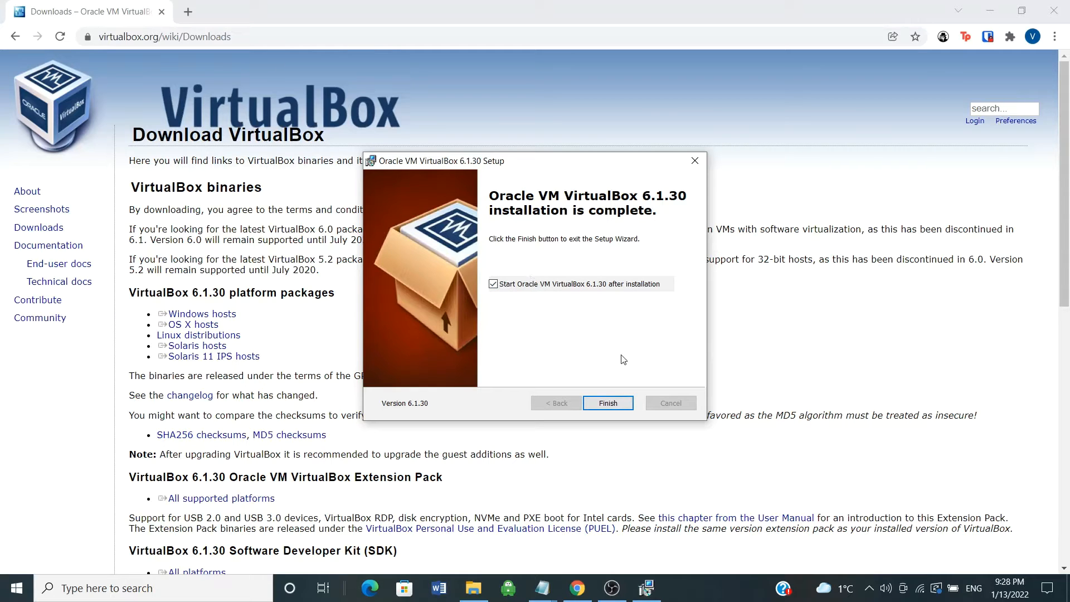
pyautogui.click(617, 405)
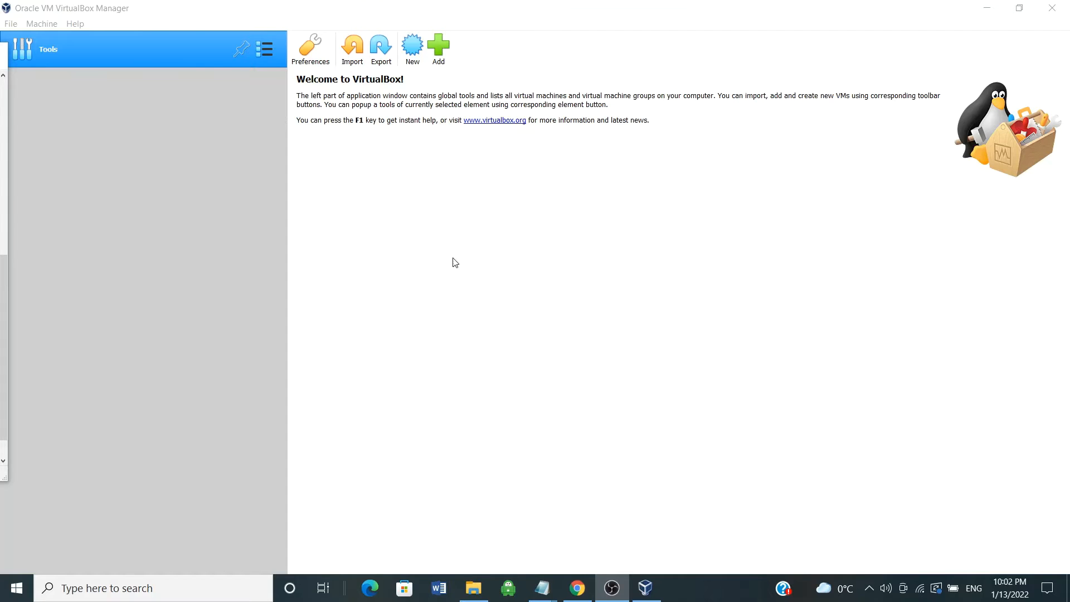
# Open the Extensions page of the VirtualBox preferences
pyautogui.click(13, 24)
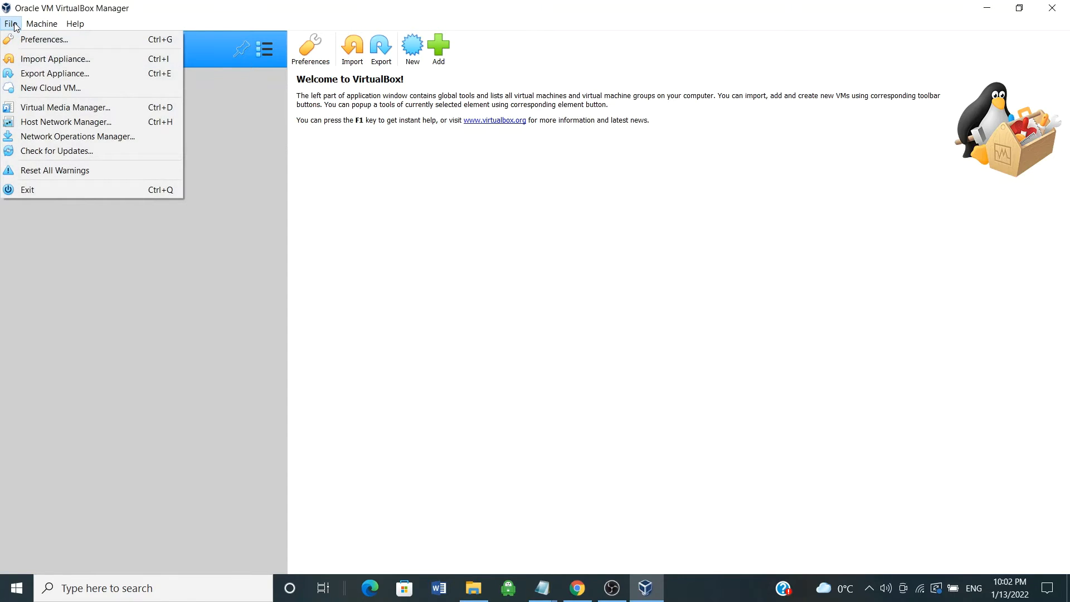
pyautogui.click(48, 44)
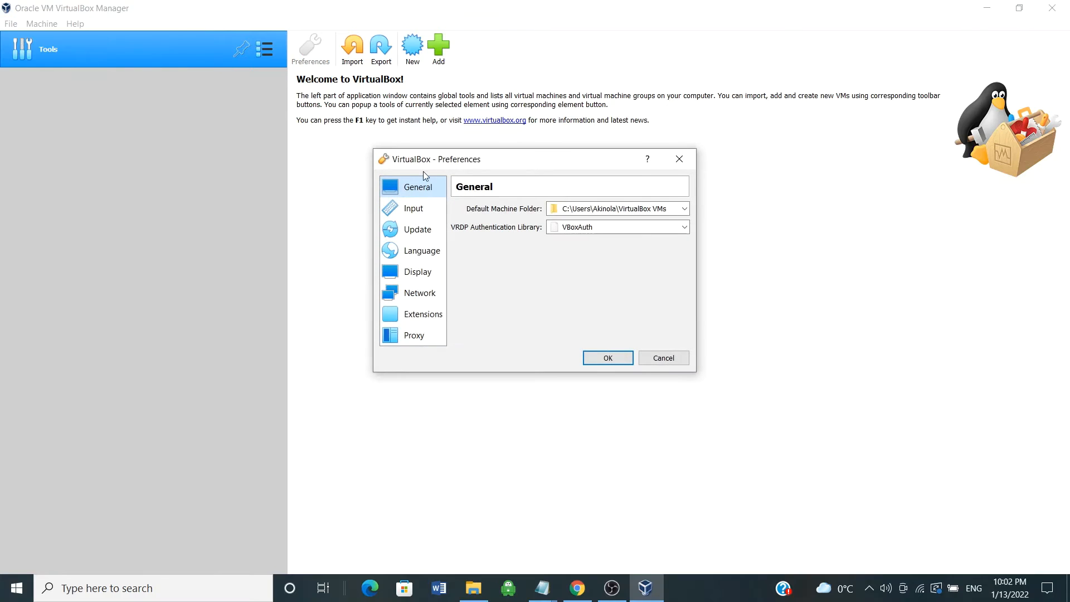
pyautogui.click(419, 314)
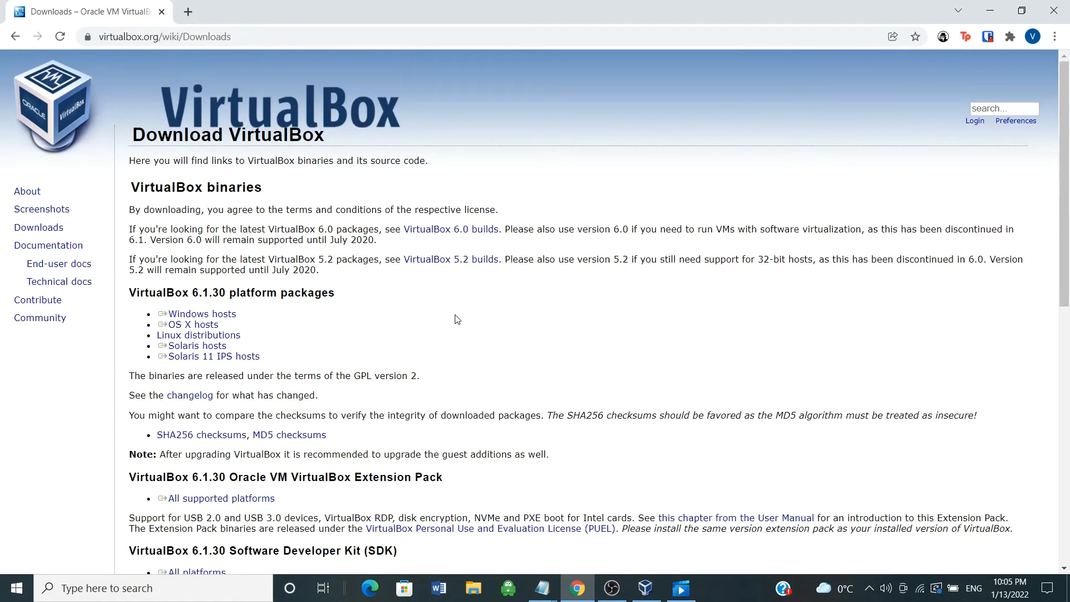
# In Chrome, download the VirtualBox 6.1.30 Oracle VM VirtualBox Extension Pack for all supported platforms
pyautogui.scroll(-3, 457, 319)
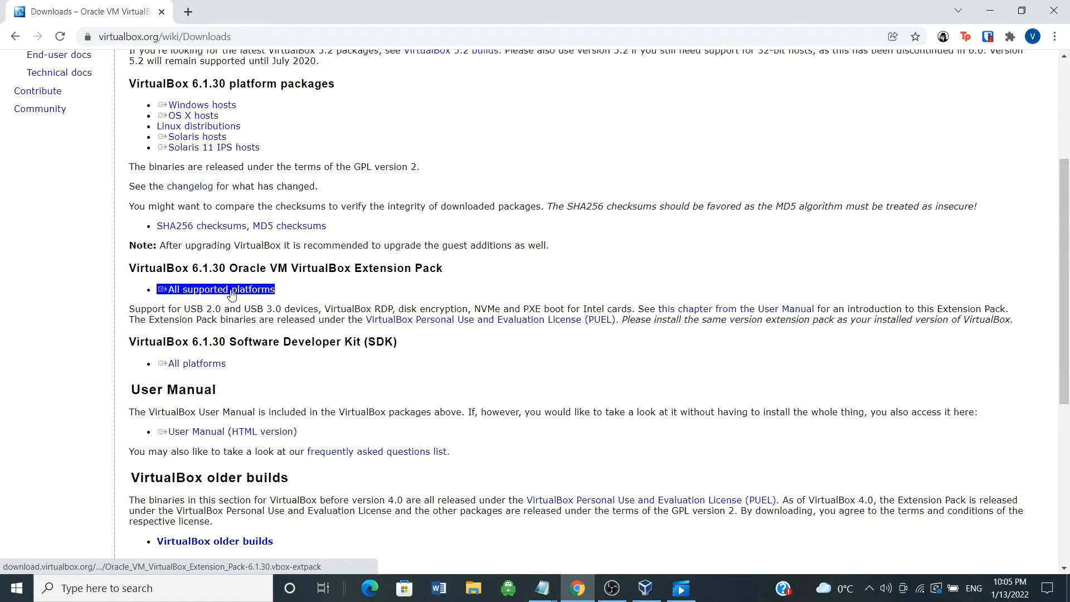
pyautogui.hotkey('alt', 'Tab')
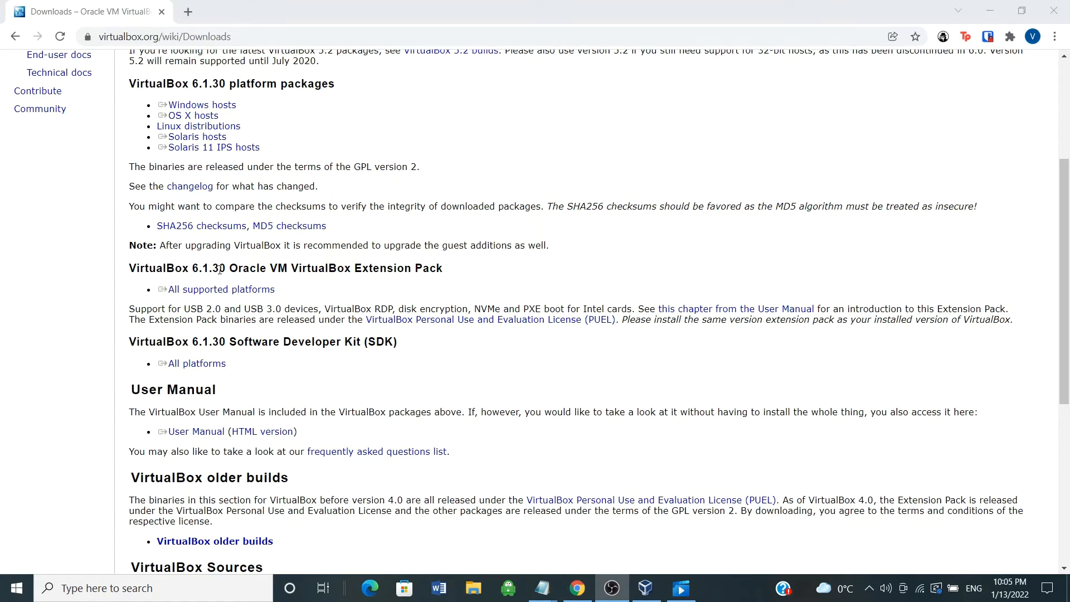
pyautogui.click(245, 298)
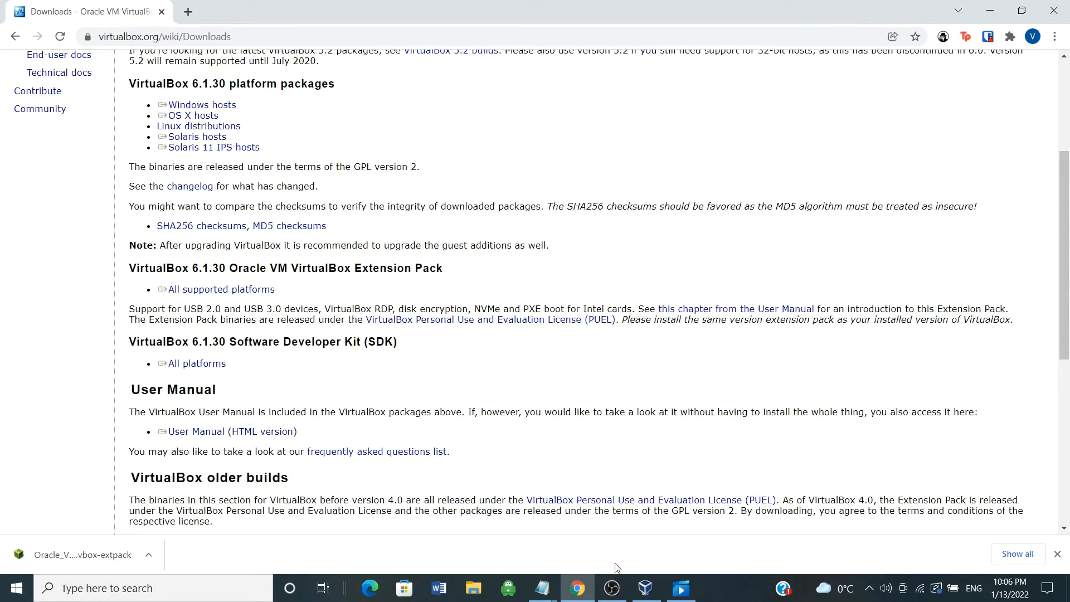
# Switch to VirtualBox and add the Oracle_VM_VirtualBox_Extension_Pack-6.1.30 file from the Downloads folder as an extension package
pyautogui.click(645, 587)
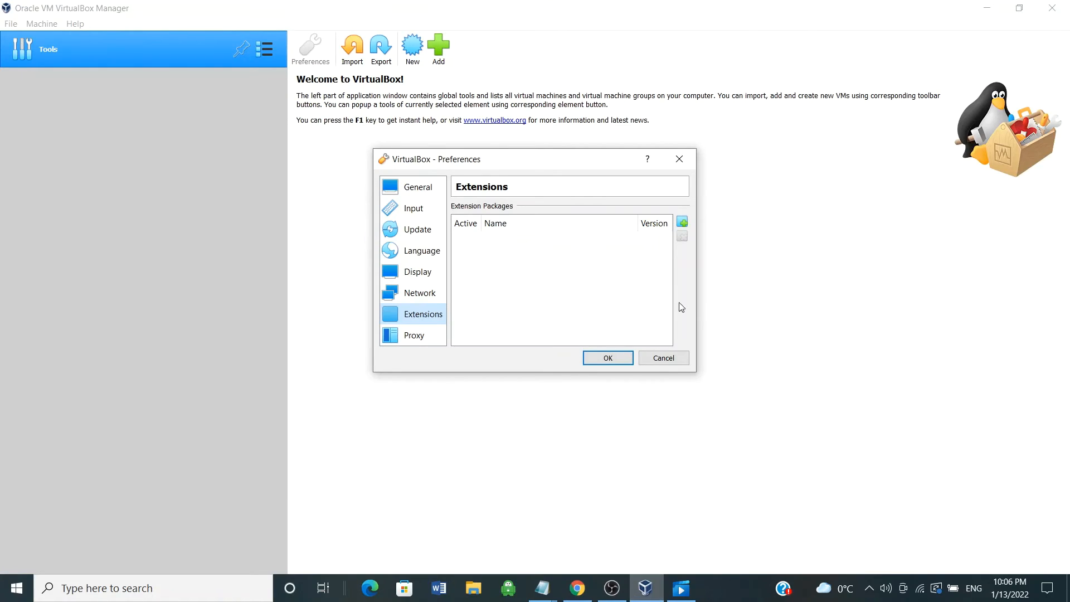
pyautogui.click(682, 222)
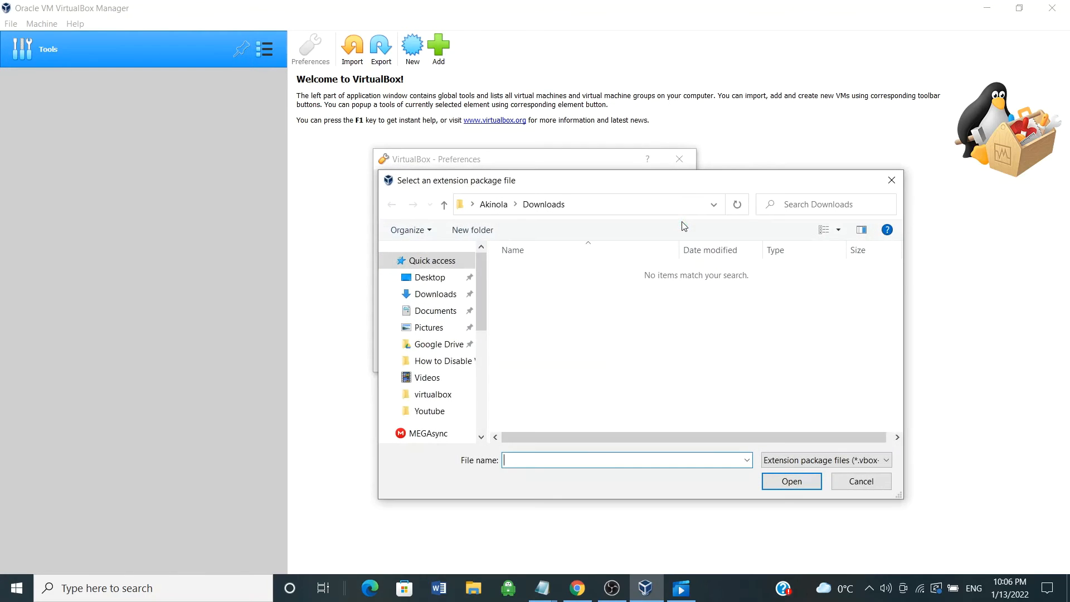
pyautogui.click(439, 299)
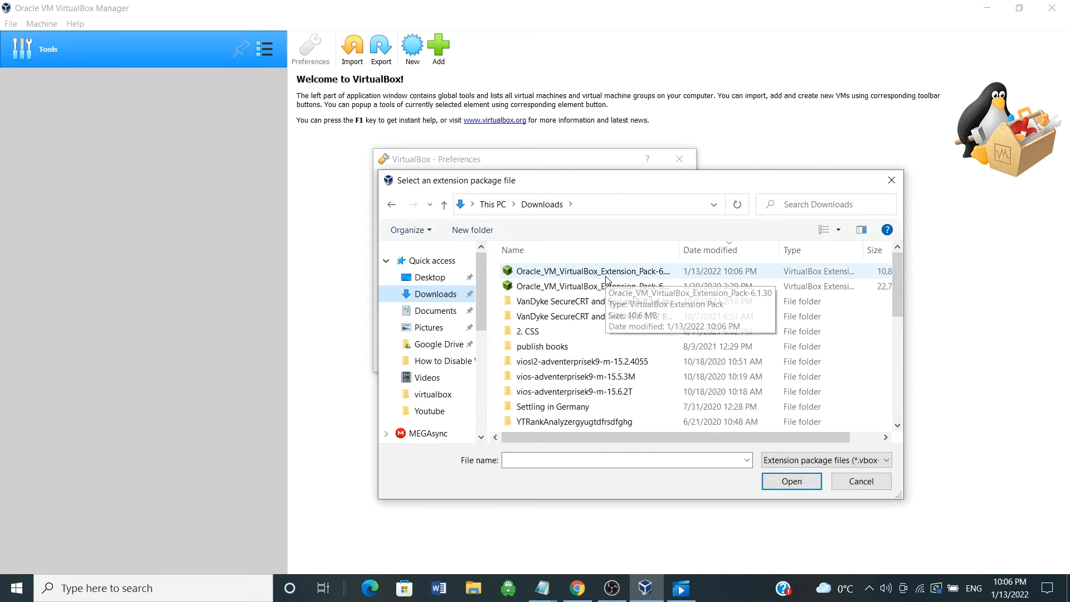
pyautogui.click(606, 272)
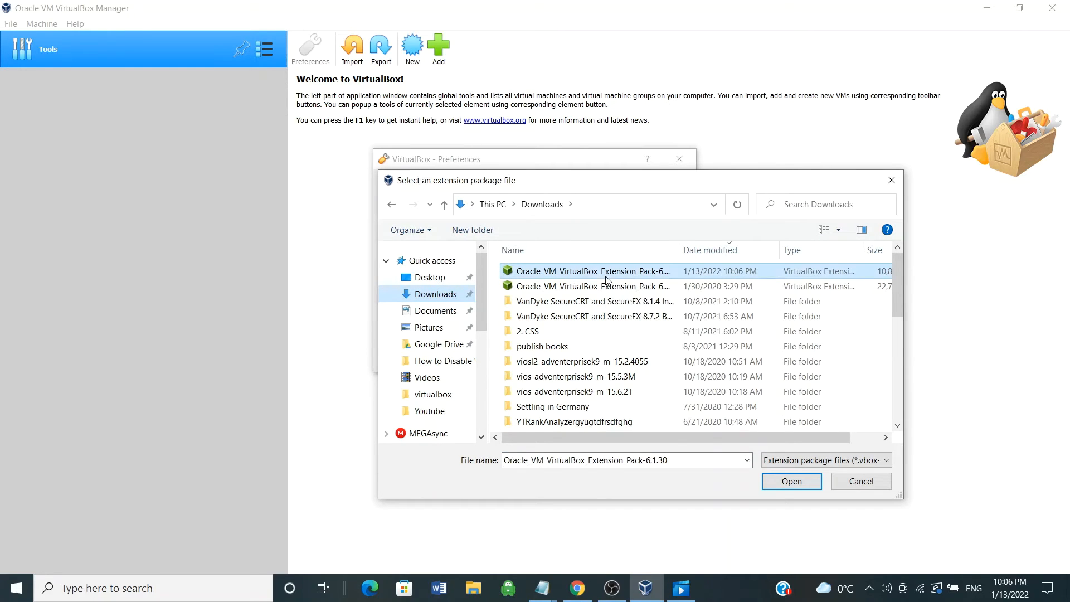
pyautogui.click(804, 483)
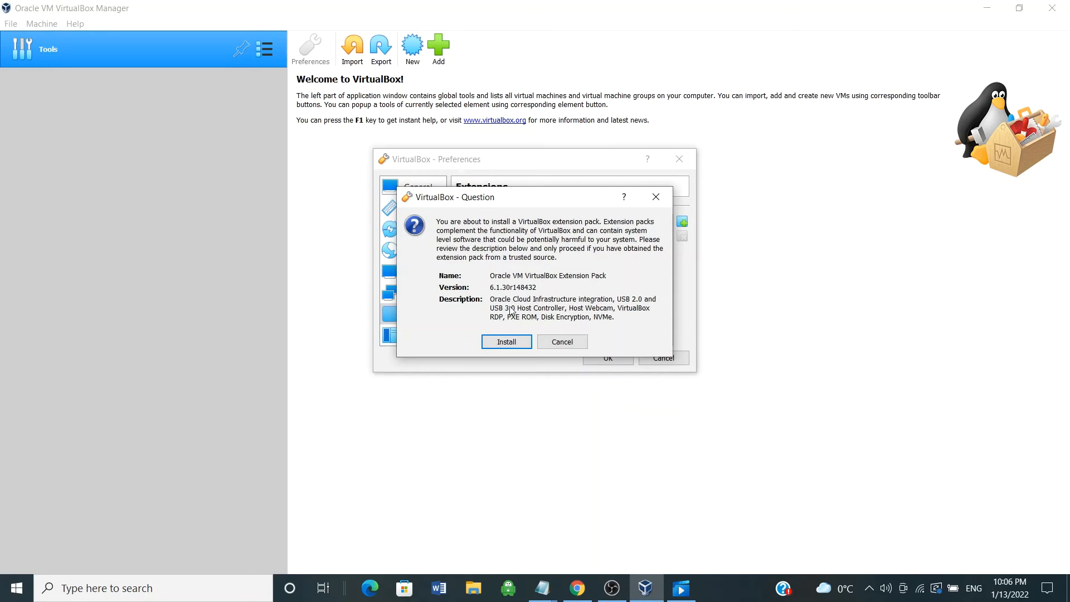
# Install the extension pack, agree to its Personal Use and Evaluation License, and dismiss the final message
pyautogui.click(508, 340)
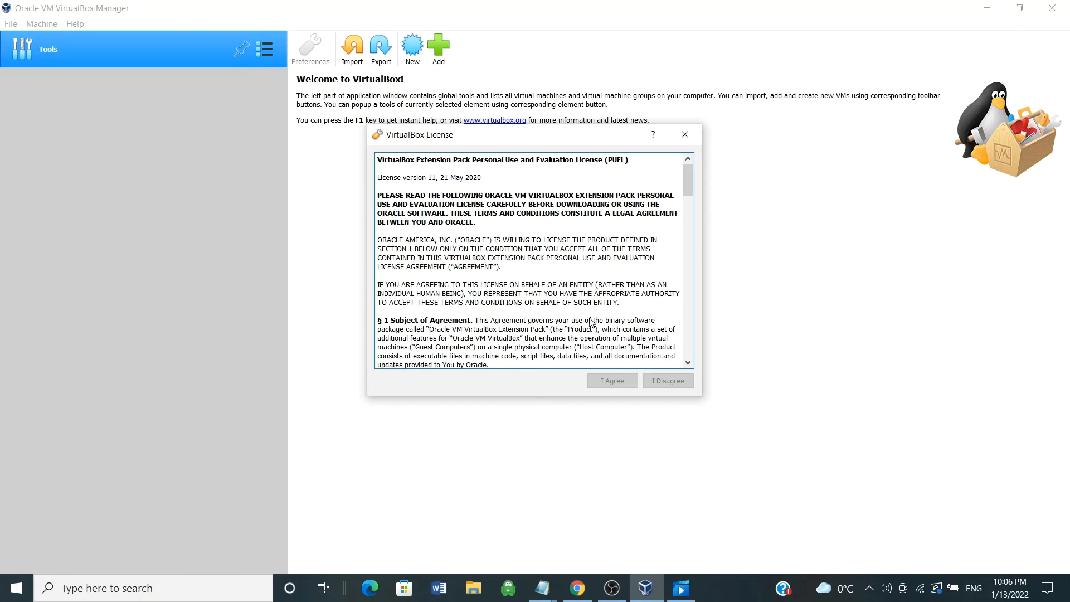
pyautogui.moveTo(689, 182); pyautogui.dragTo(704, 359)
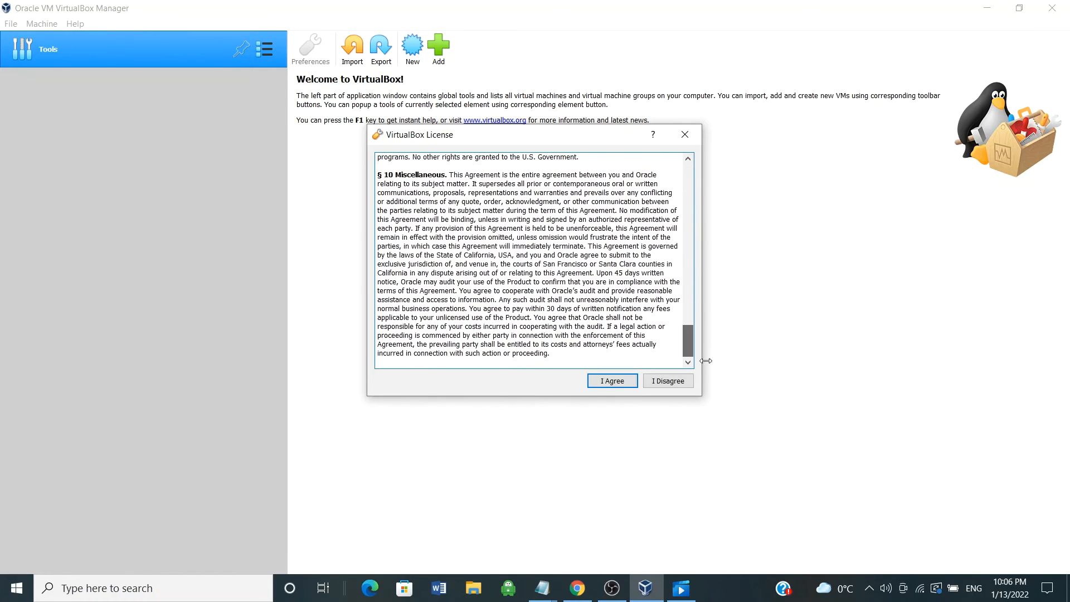
pyautogui.click(623, 384)
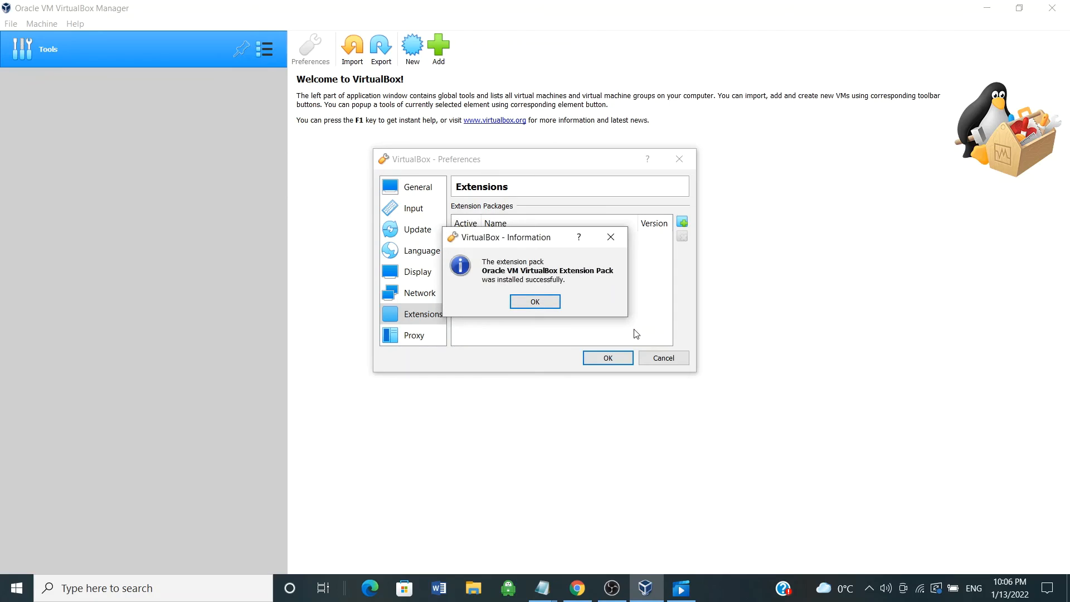
pyautogui.click(534, 301)
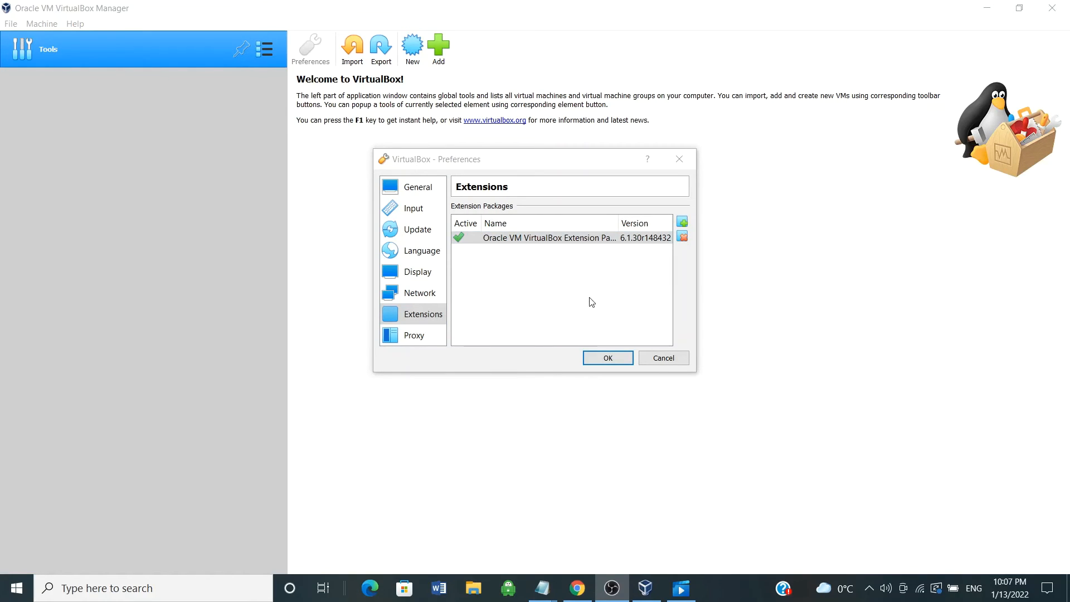
# Examine the Update preferences and look through the available interface languages in the Language preferences
pyautogui.click(430, 238)
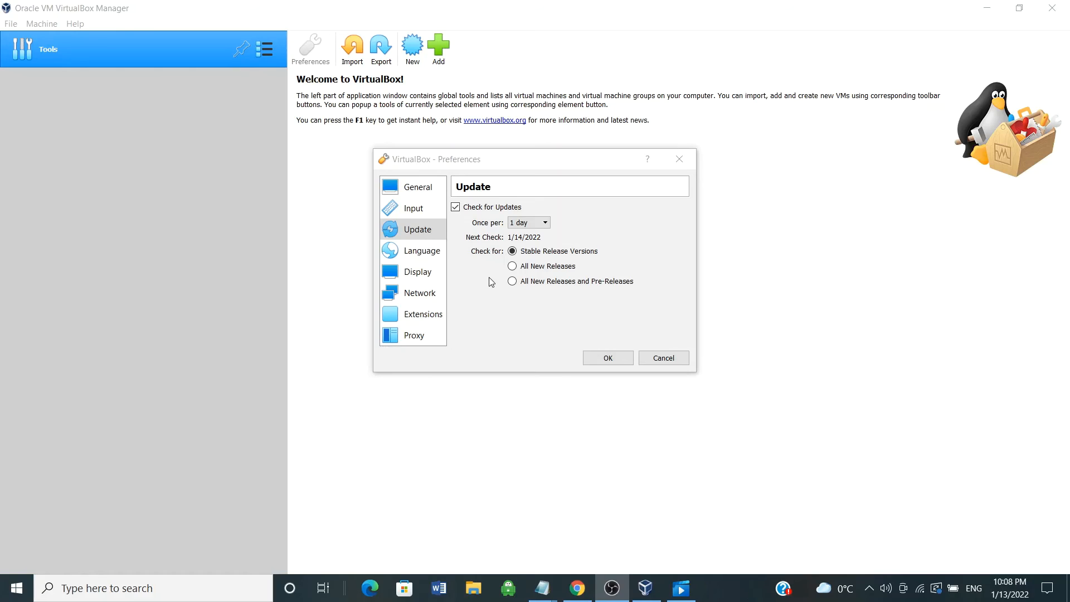
pyautogui.click(406, 254)
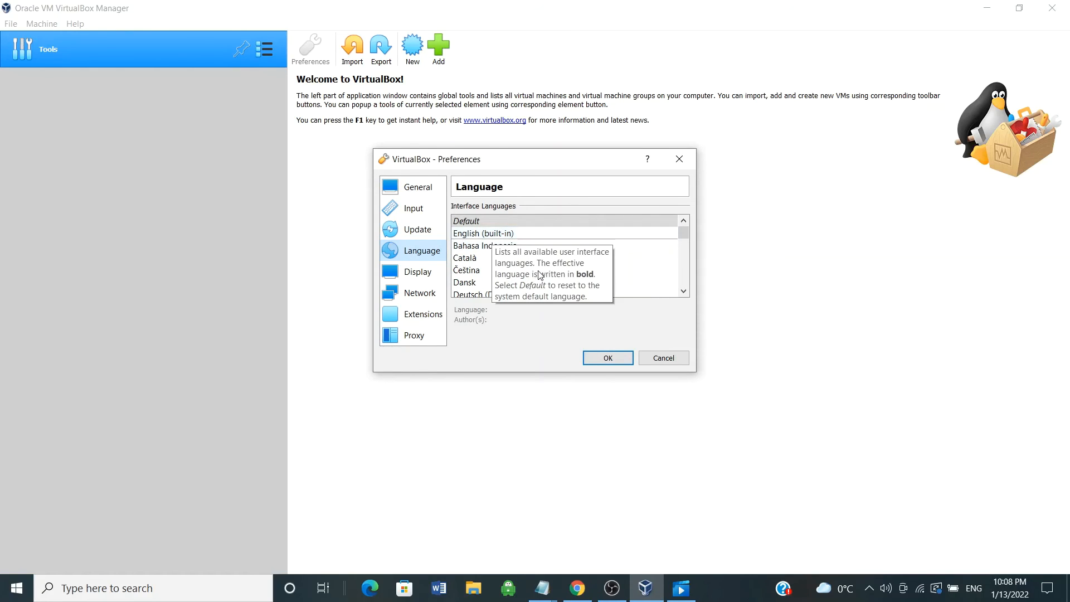
pyautogui.scroll(-1, 511, 272)
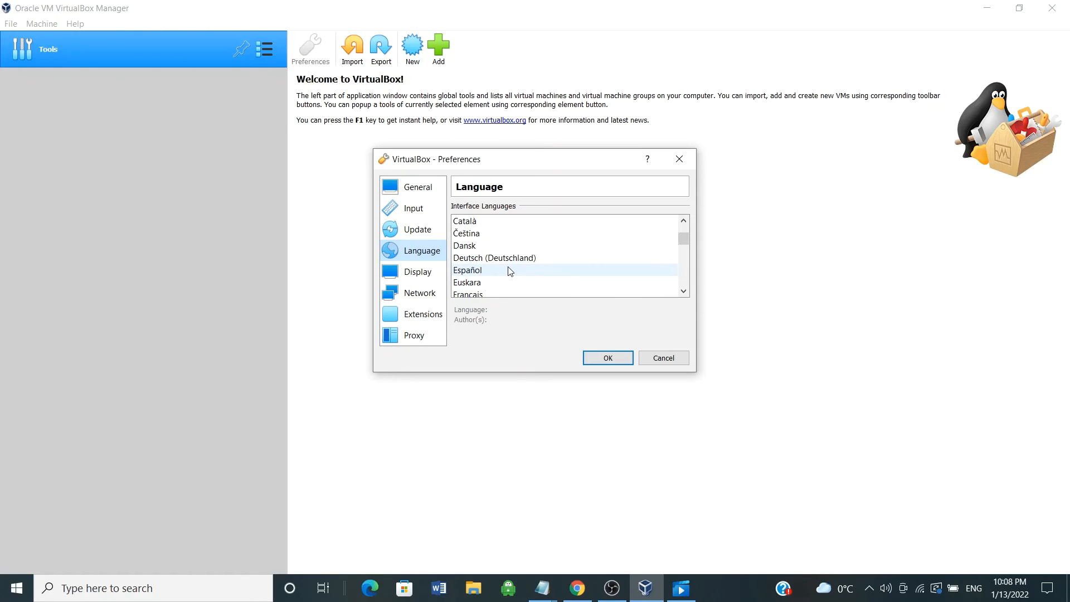
pyautogui.scroll(1, 510, 271)
pyautogui.scroll(-6, 507, 269)
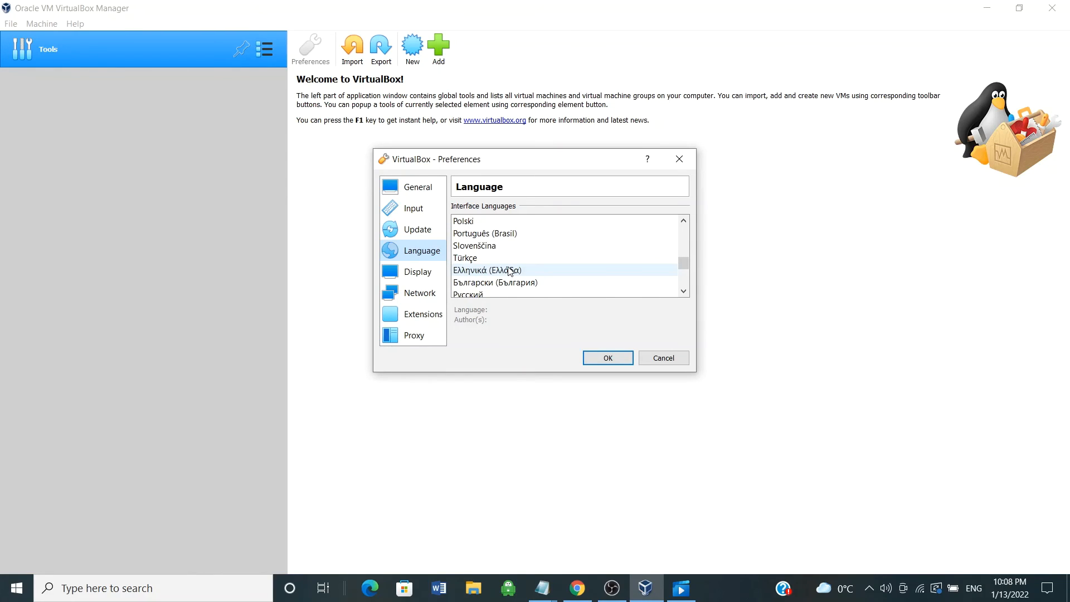
pyautogui.scroll(6, 507, 268)
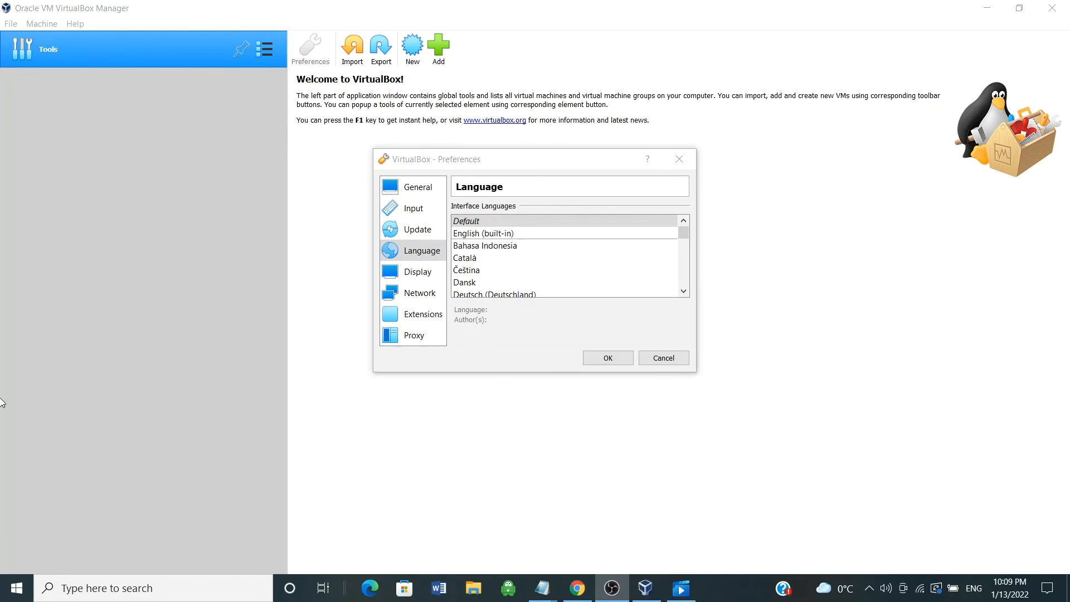
# Keep Default as the interface language after trying English (built-in), and accept the preferences
pyautogui.click(501, 233)
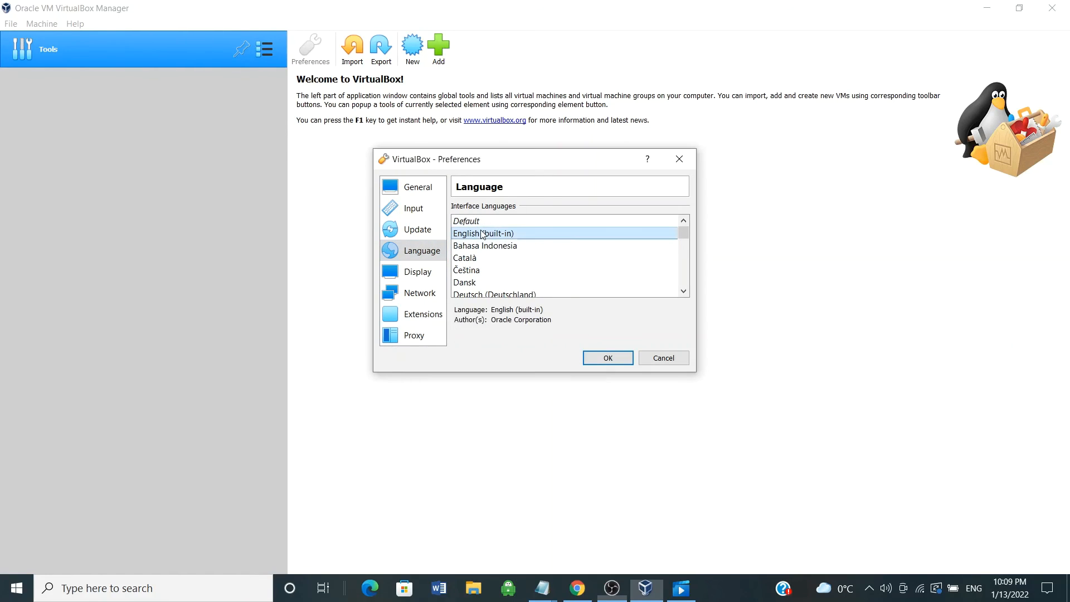
pyautogui.click(476, 221)
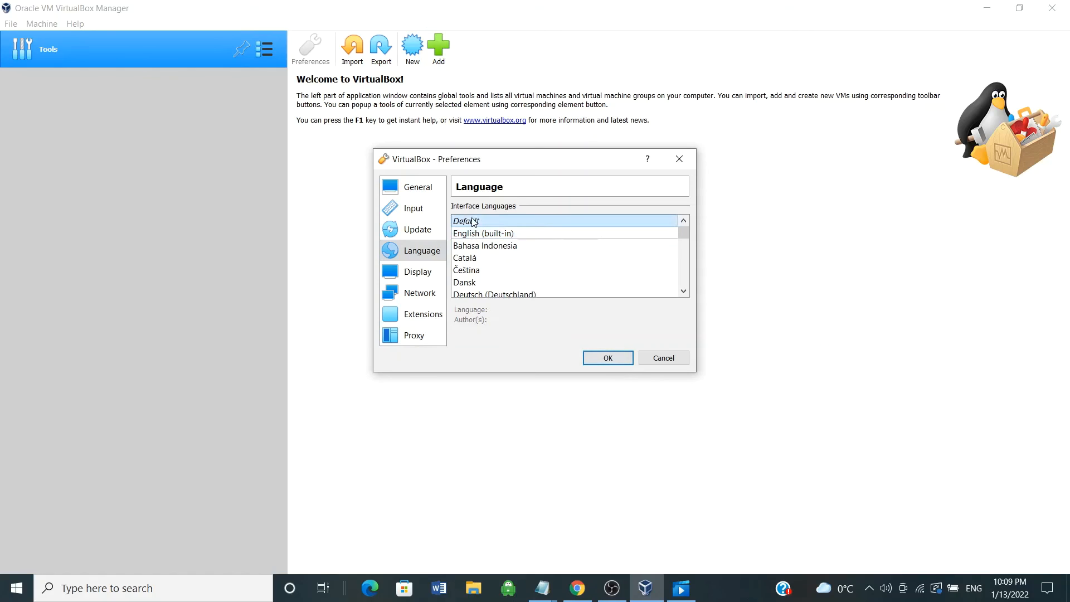
pyautogui.click(602, 357)
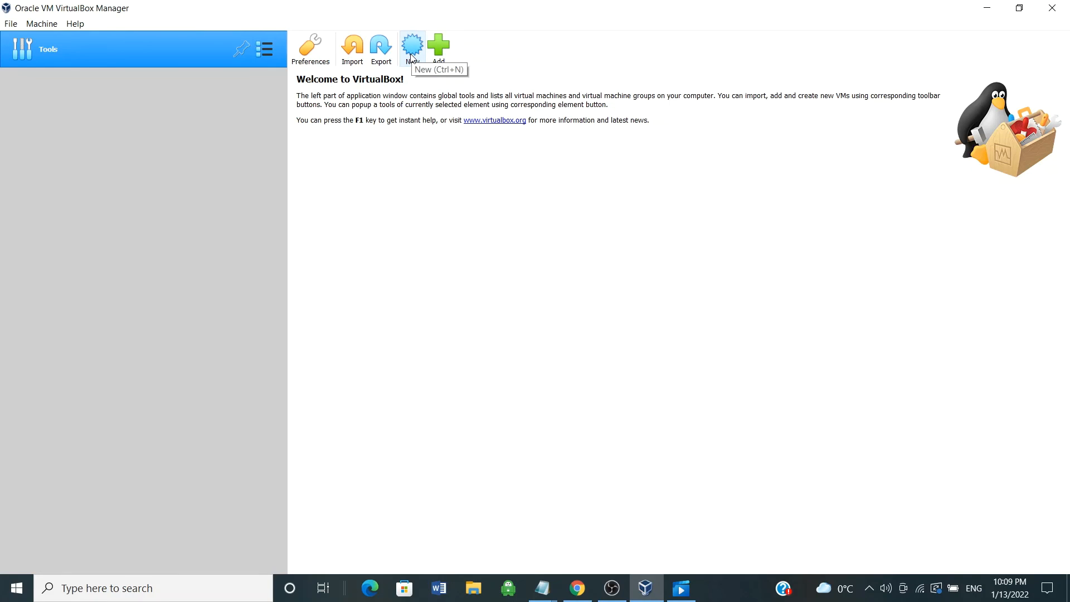
# Start creating a new virtual machine
pyautogui.click(11, 24)
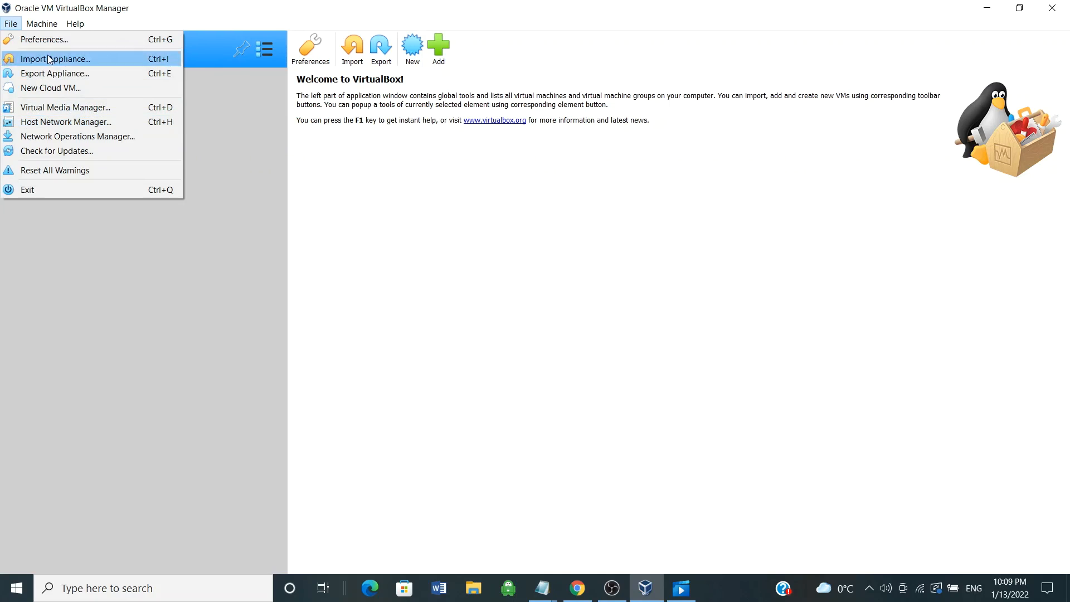
pyautogui.moveTo(42, 25)
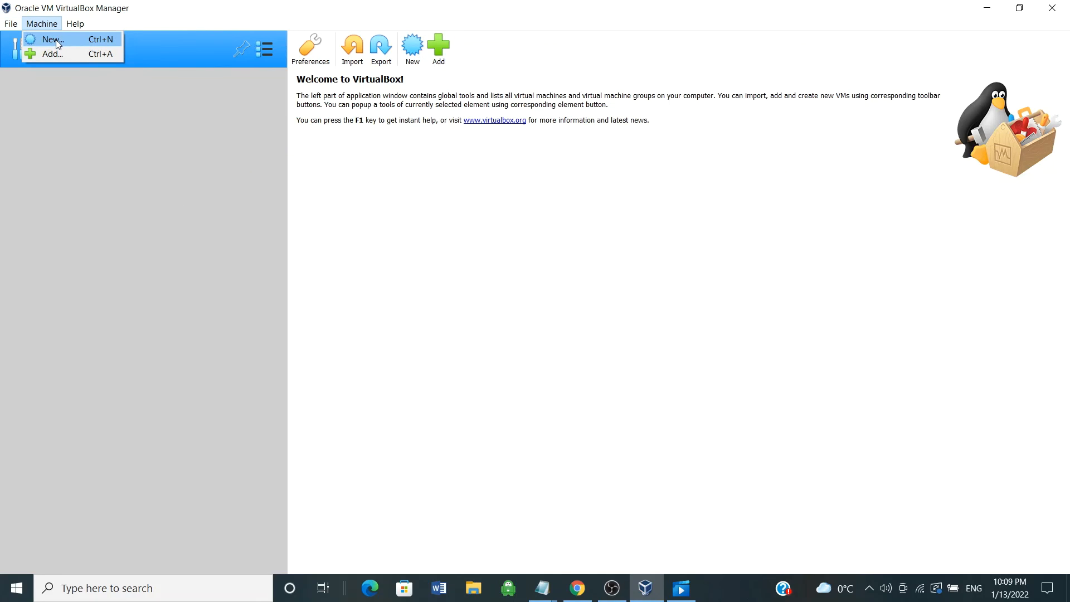
pyautogui.click(56, 39)
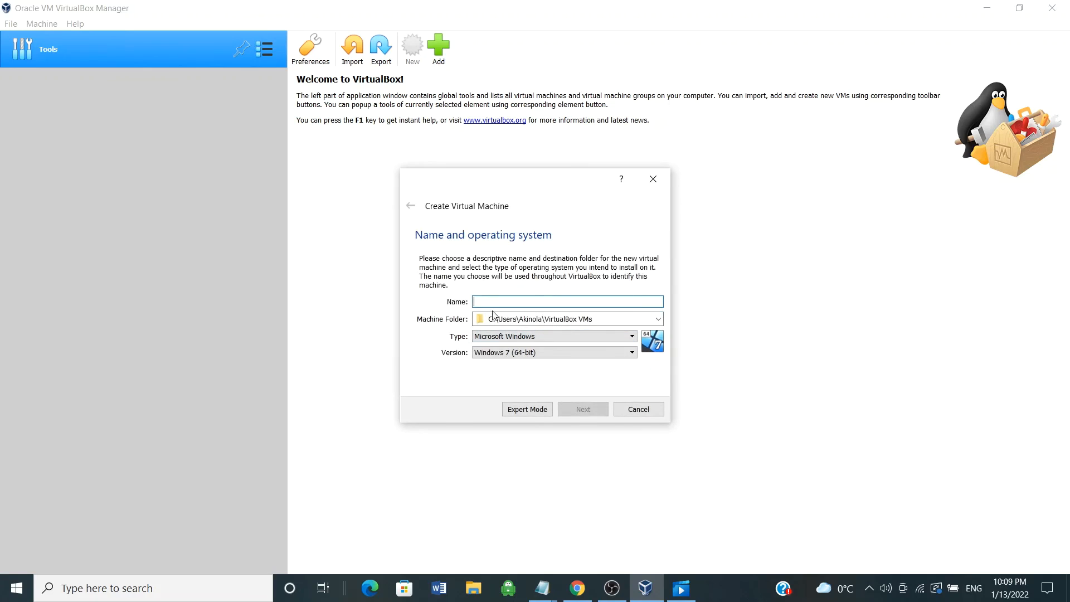